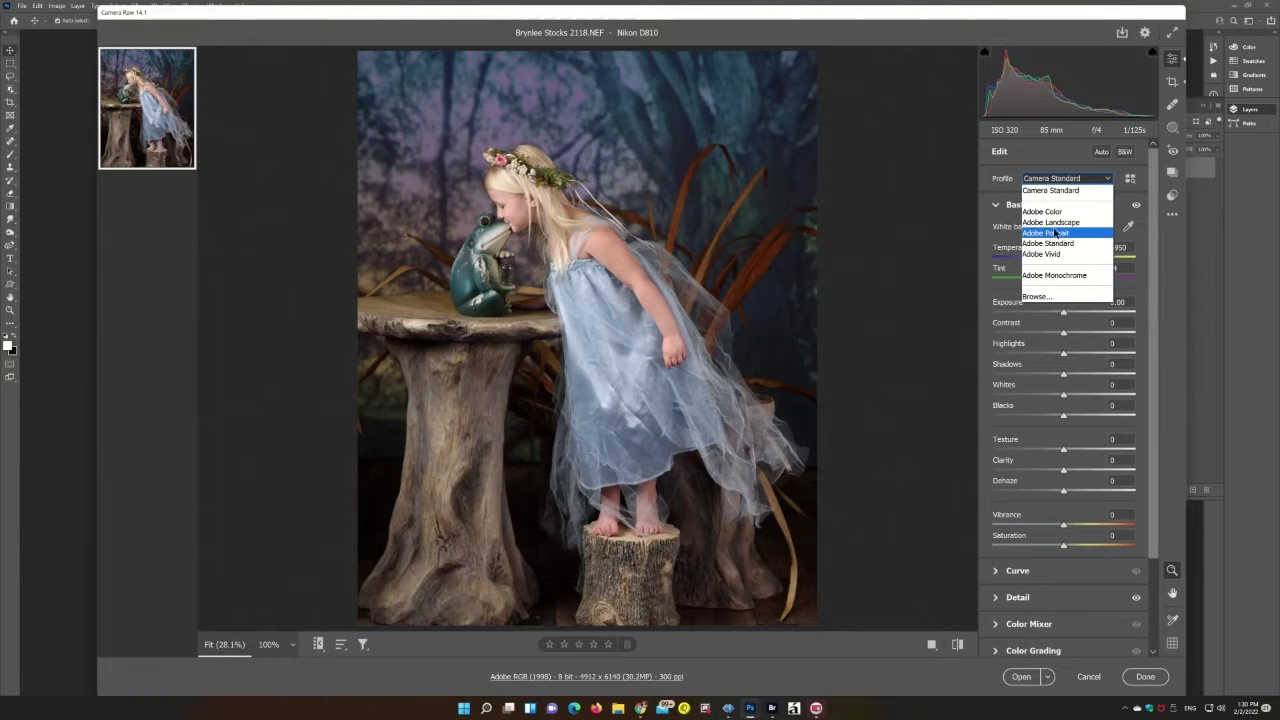
Apply the Adobe Vivid profile and lower Highlights to -27.
click(1045, 233)
click(1065, 178)
click(1041, 254)
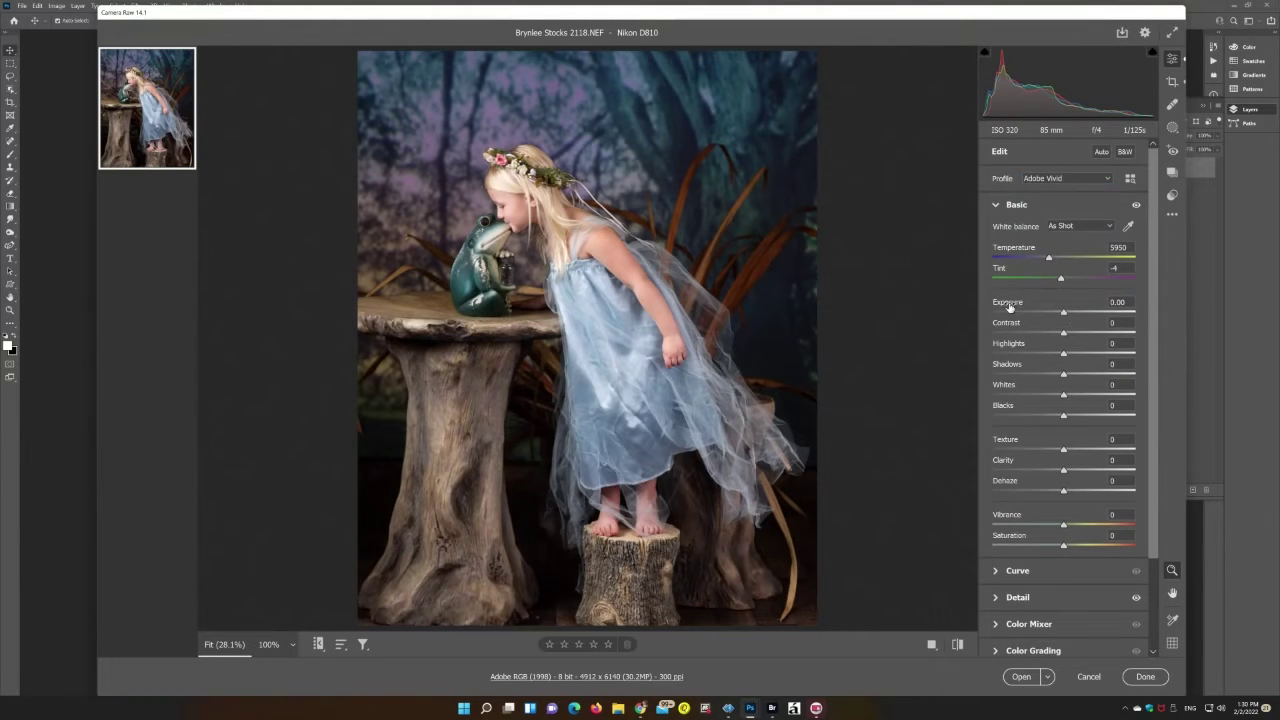
drag(1063, 353, 1044, 353)
Raise Vibrance to +40 and Saturation to +16, and add a -49 vignette.
drag(1063, 524, 1098, 524)
drag(1063, 545, 1066, 545)
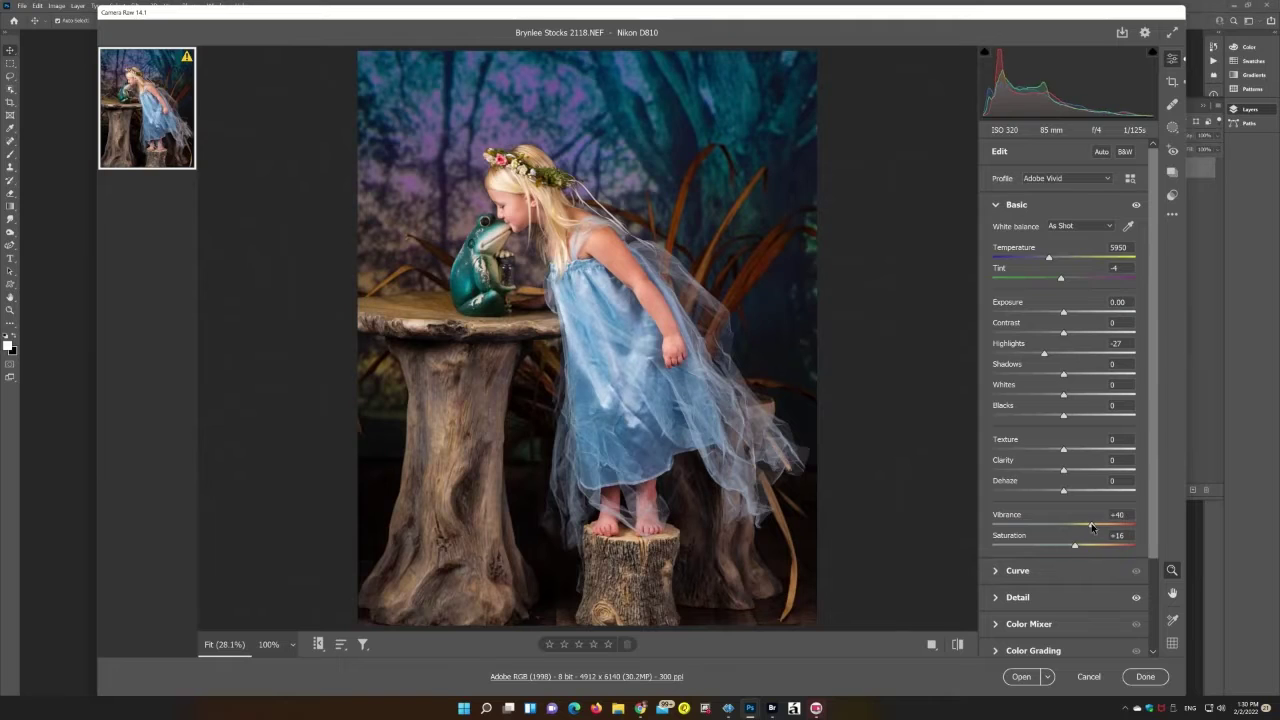
scroll(1092, 527, down, 3)
click(1020, 608)
drag(1063, 450, 1029, 450)
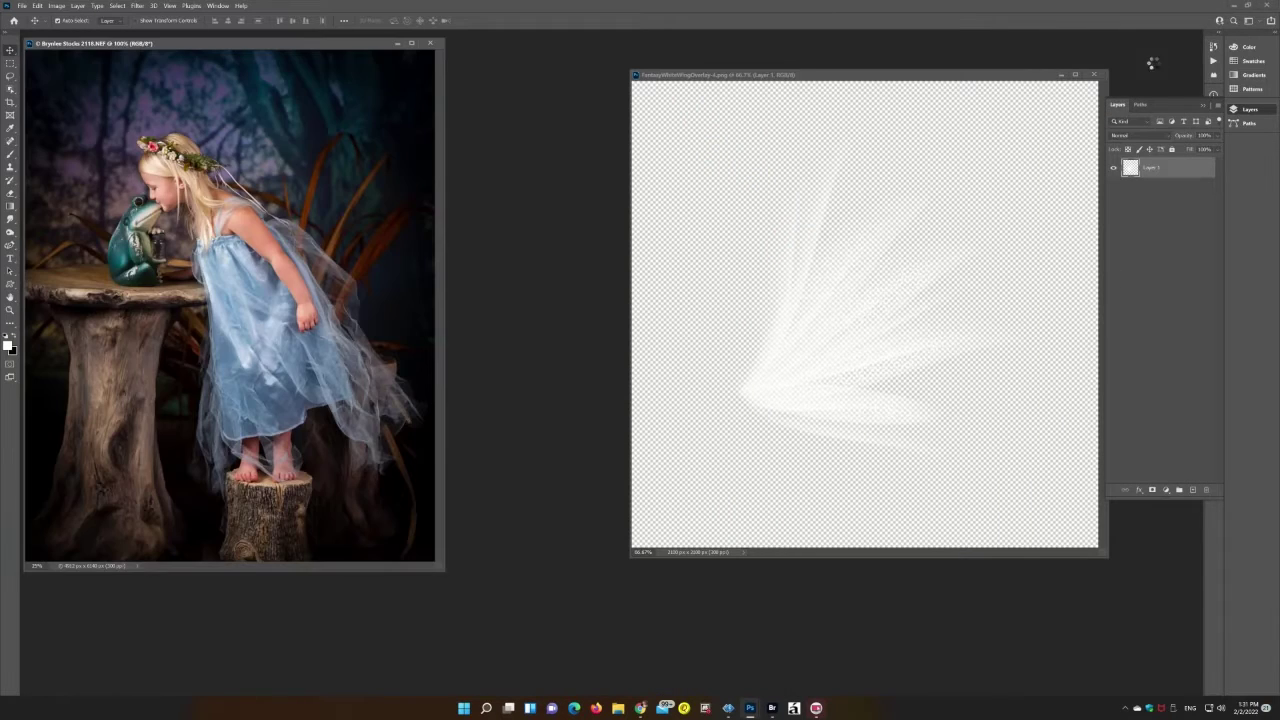
Quick-select the frog statue and shift its hue toward green with Hue/Saturation.
drag(894, 191, 213, 283)
key(w)
scroll(213, 283, up, 3)
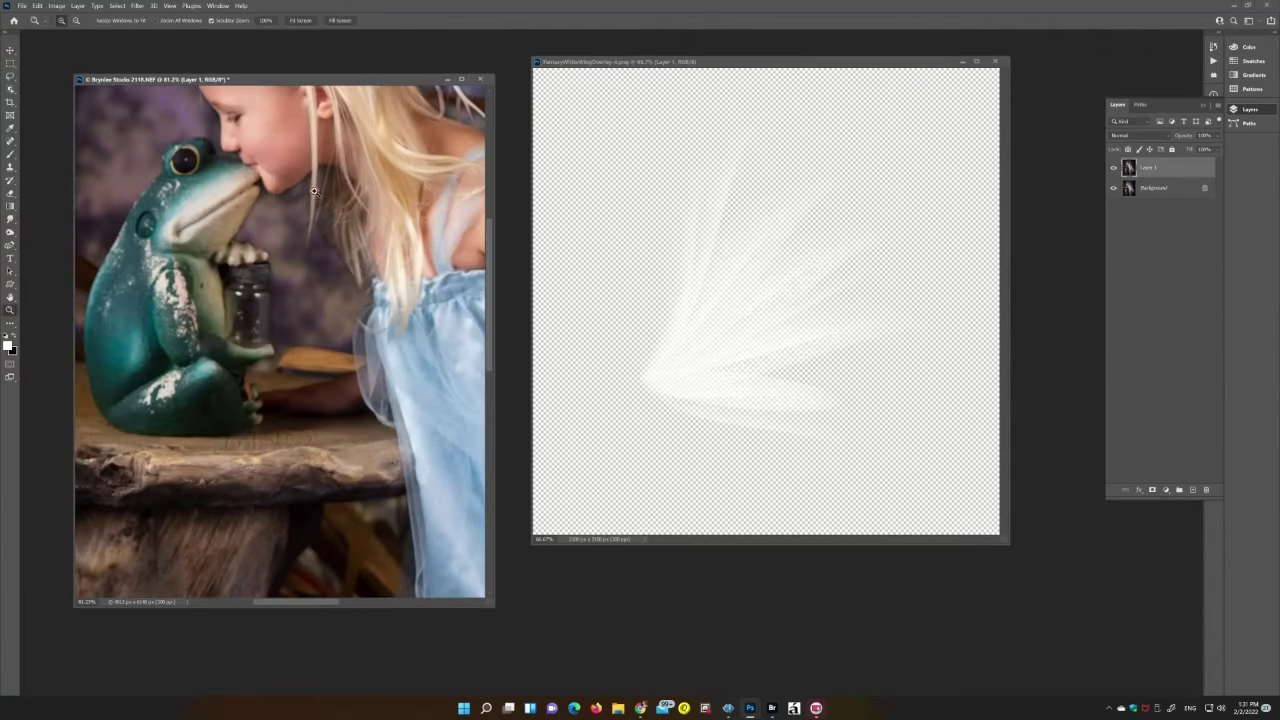
drag(190, 210, 197, 330)
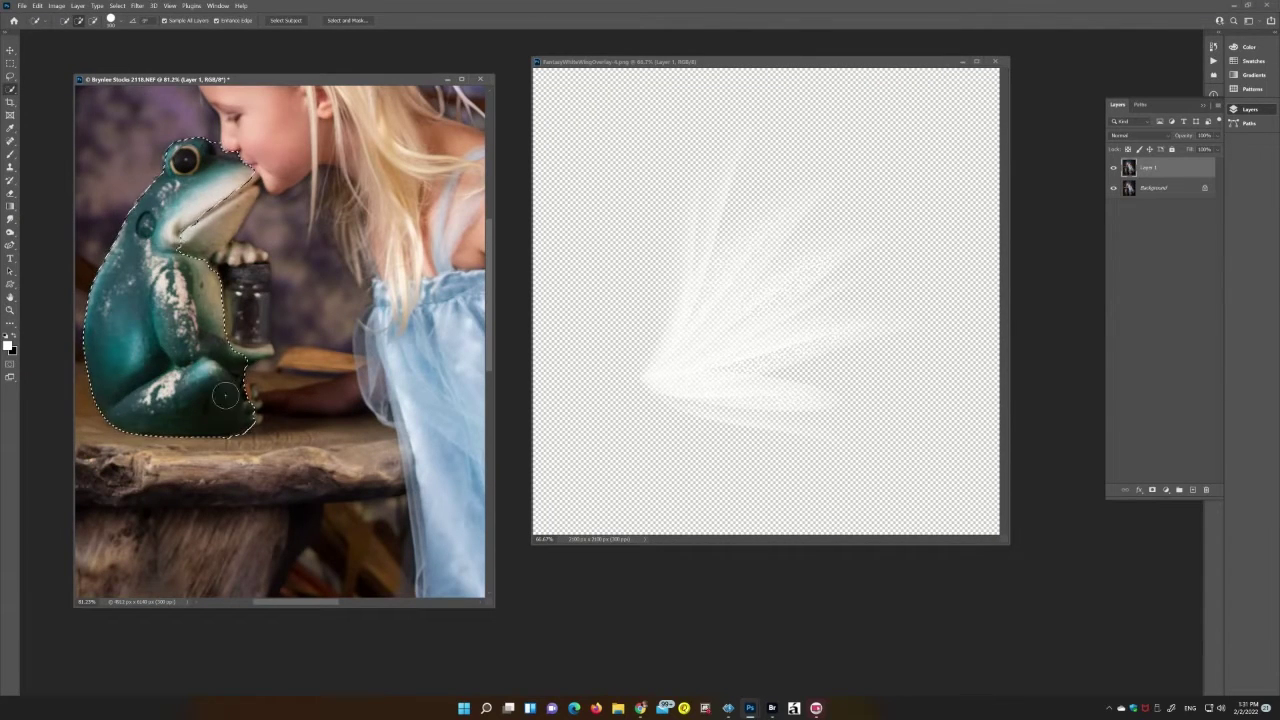
key(ctrl+u)
drag(830, 268, 875, 268)
key(Return)
key(ctrl+d)
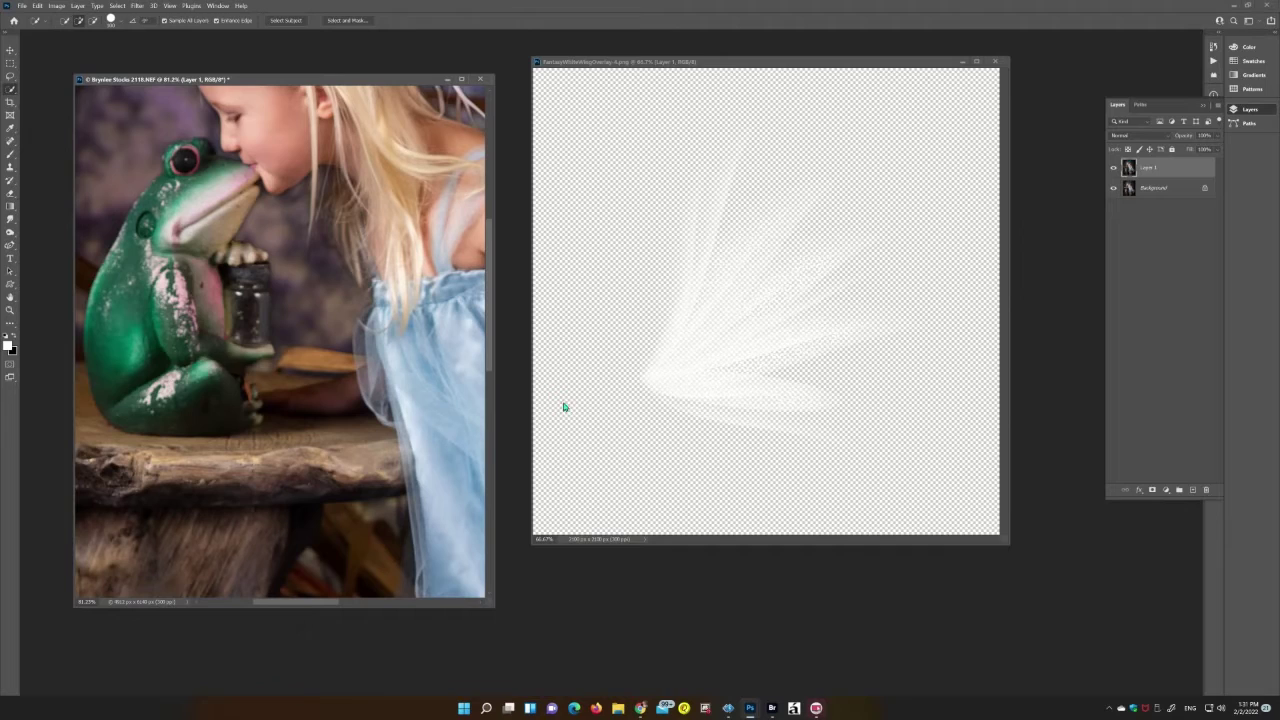
Heal the frog's pale flecks and Content-Aware Fill the lassoed patch as a new layer.
key(j)
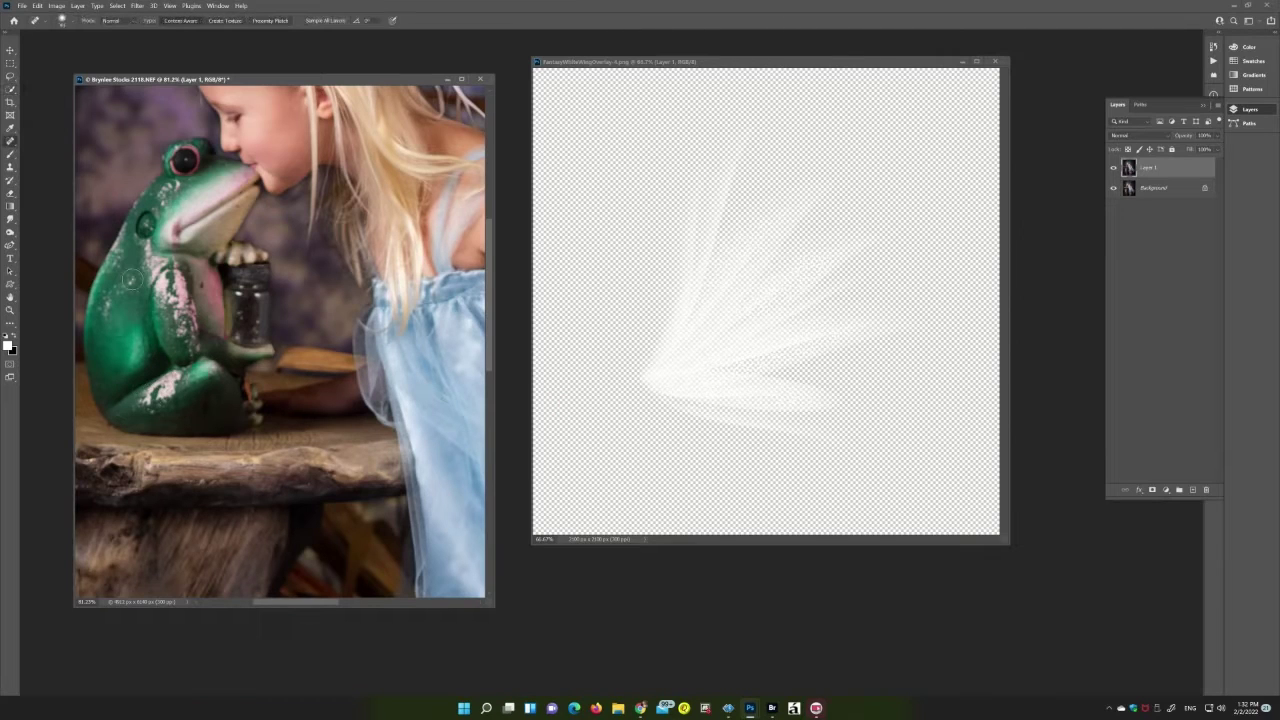
drag(140, 385, 188, 405)
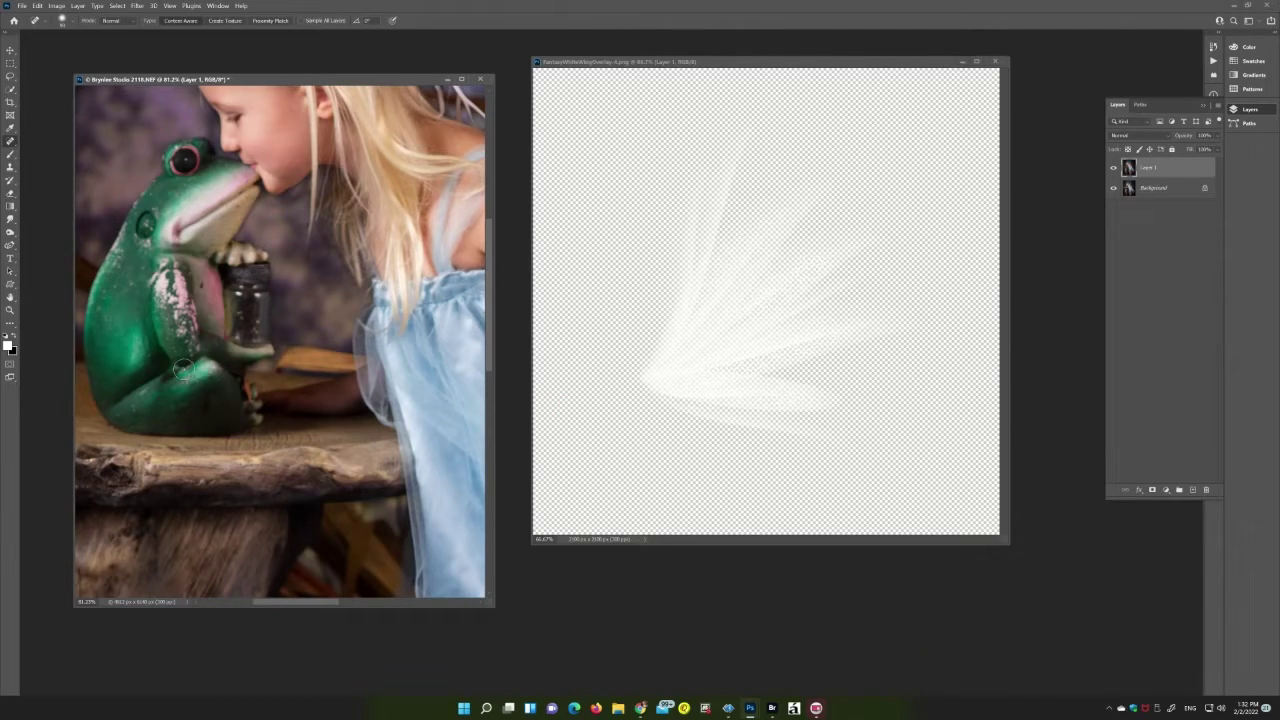
key(l)
click(36, 5)
click(62, 168)
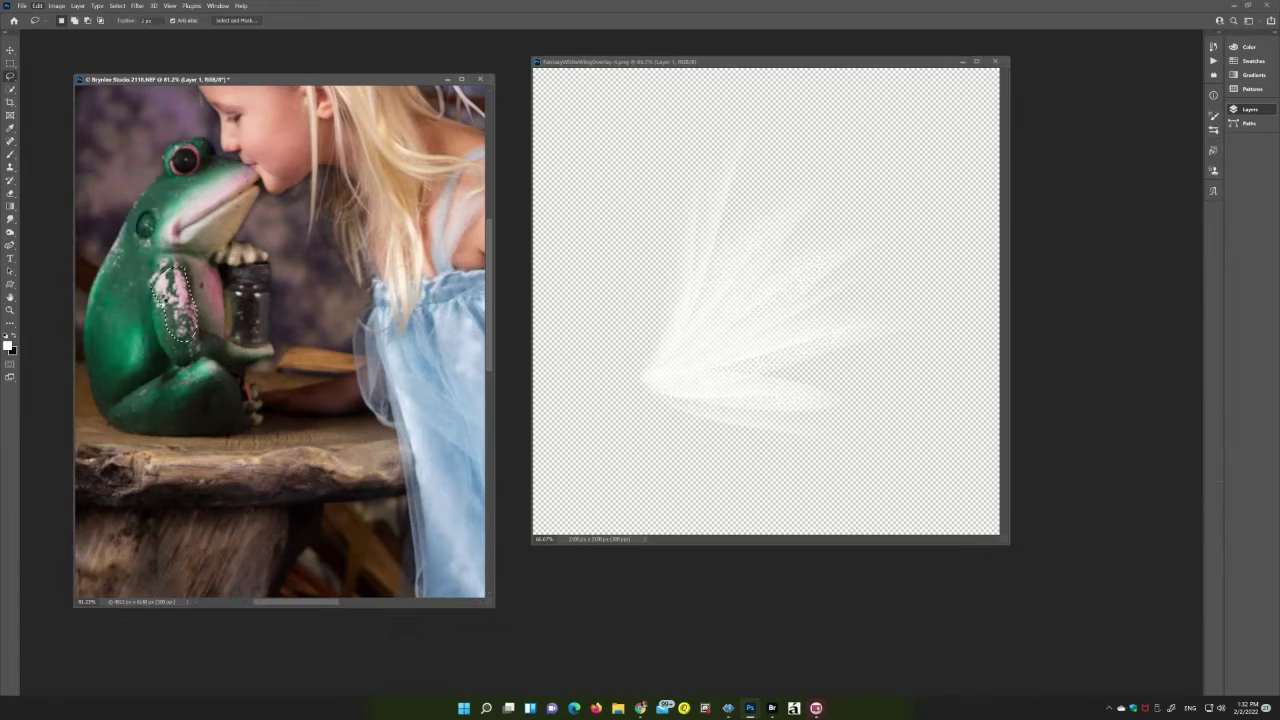
drag(245, 270, 298, 395)
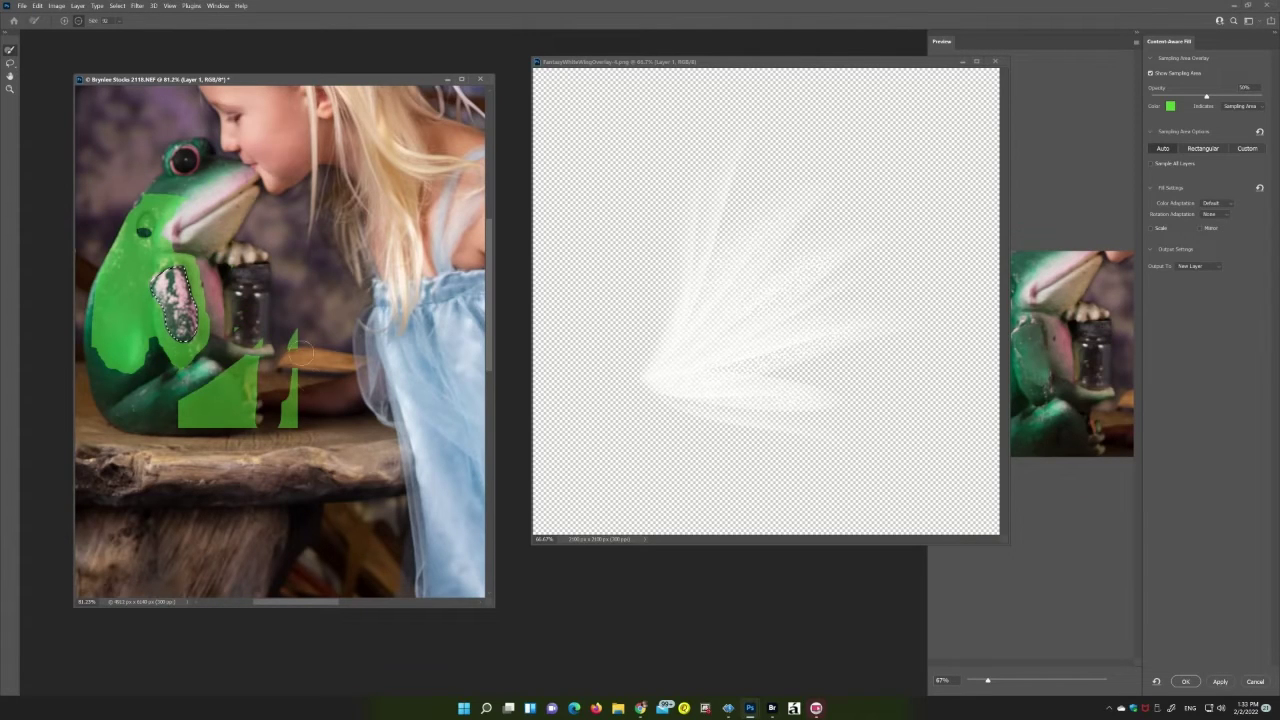
key(Return)
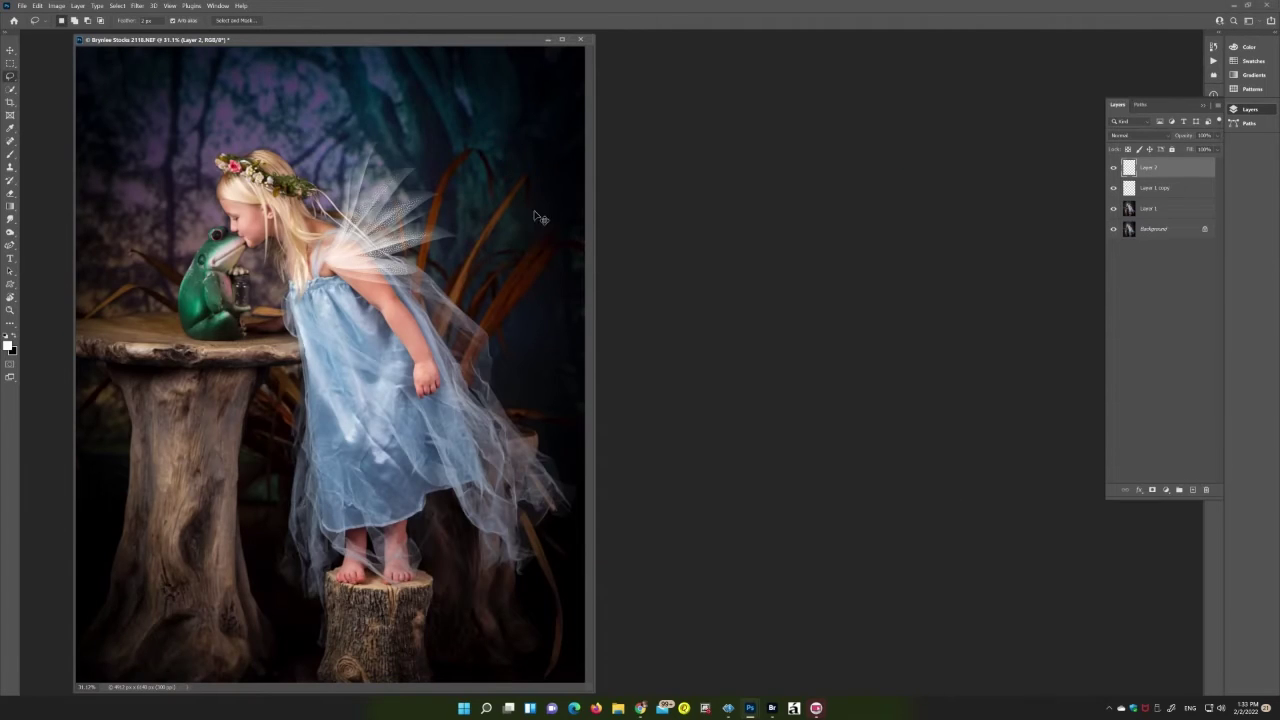
Commit the wings, duplicate them, and move the copy above the originals.
key(Return)
key(ctrl+j)
key(ctrl+t)
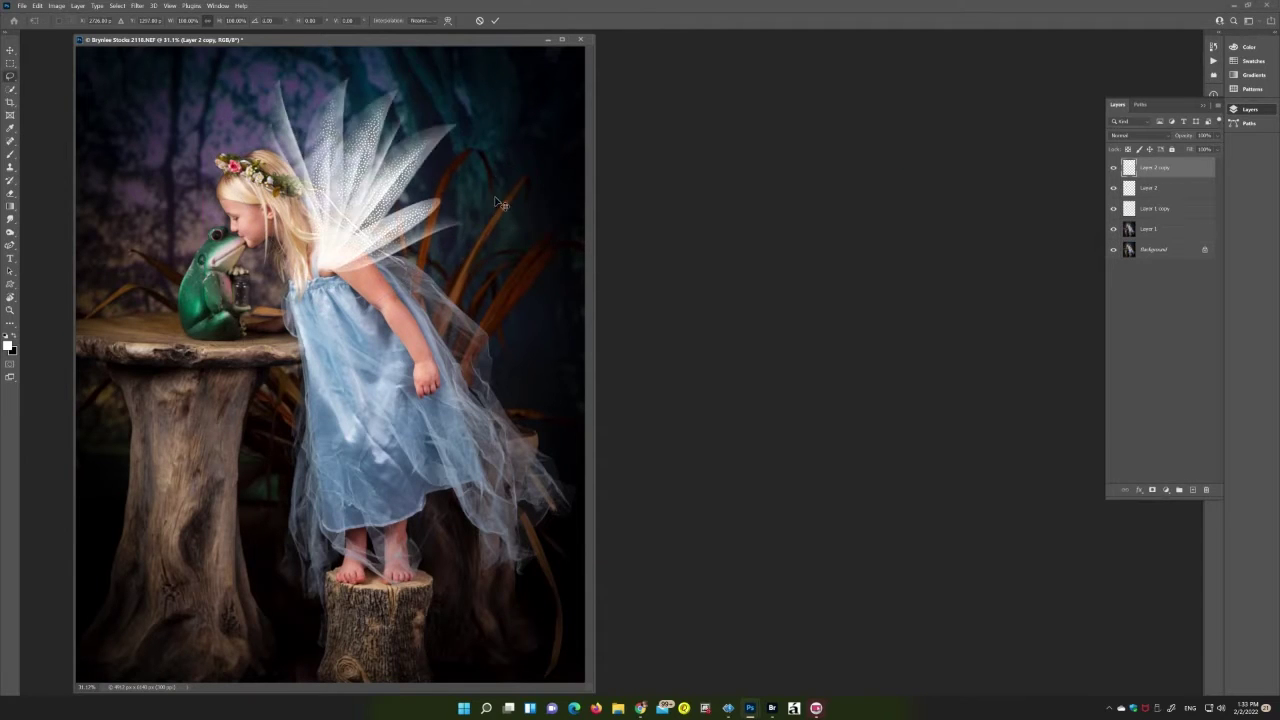
drag(400, 200, 334, 264)
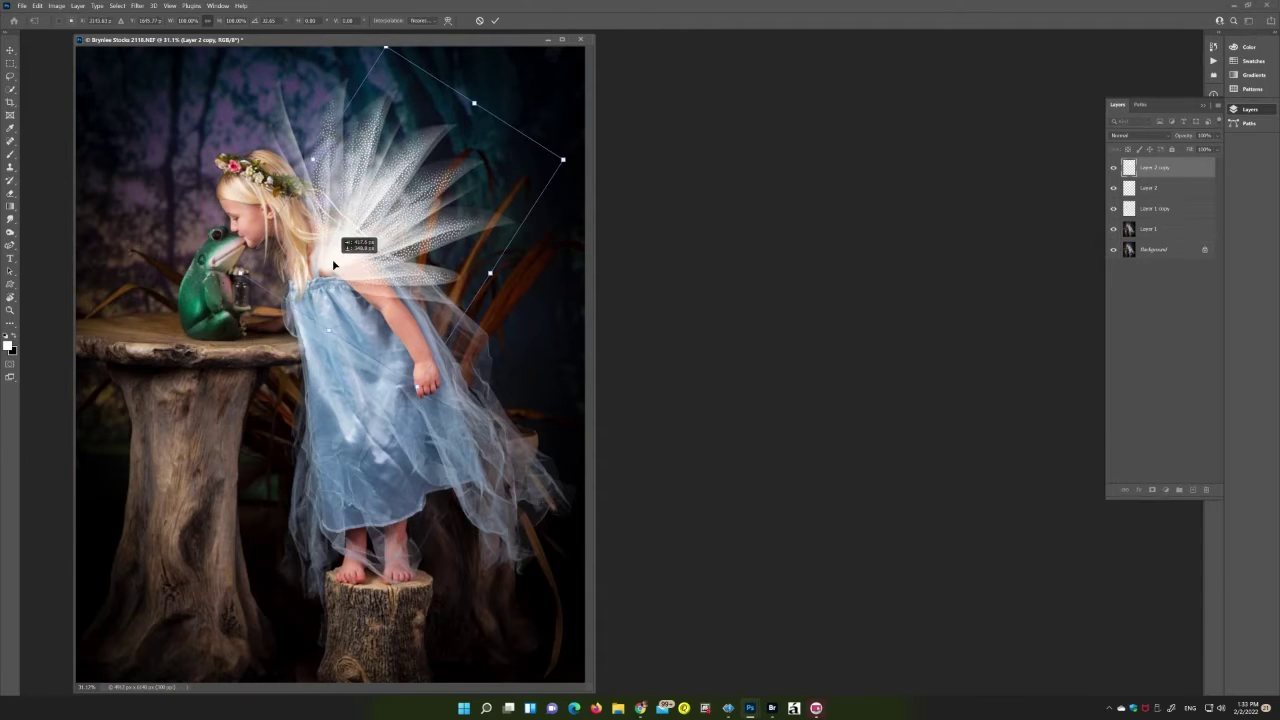
Skew and distort the wing copy so it fans outward.
right_click(397, 218)
click(400, 267)
drag(422, 390, 368, 383)
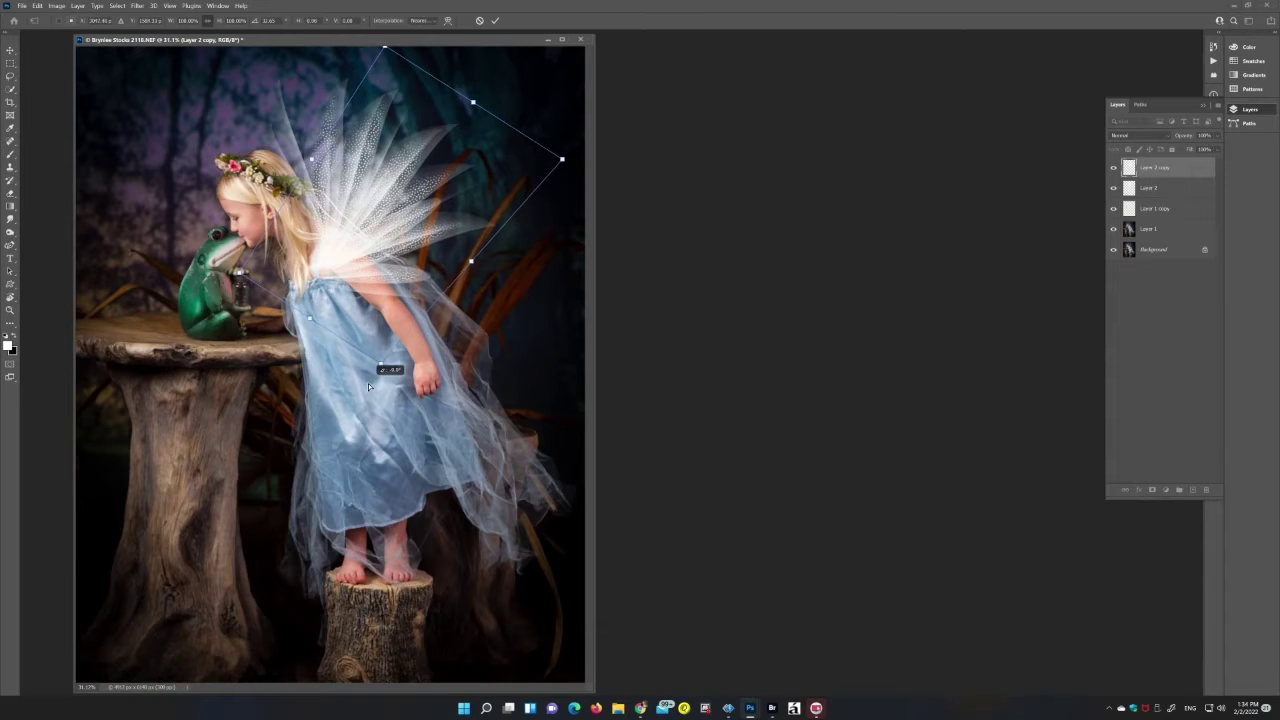
right_click(368, 316)
click(400, 335)
Colorize the wing copy teal: Hue about +151, Saturation 25, Lightness -26.
key(Return)
key(ctrl+u)
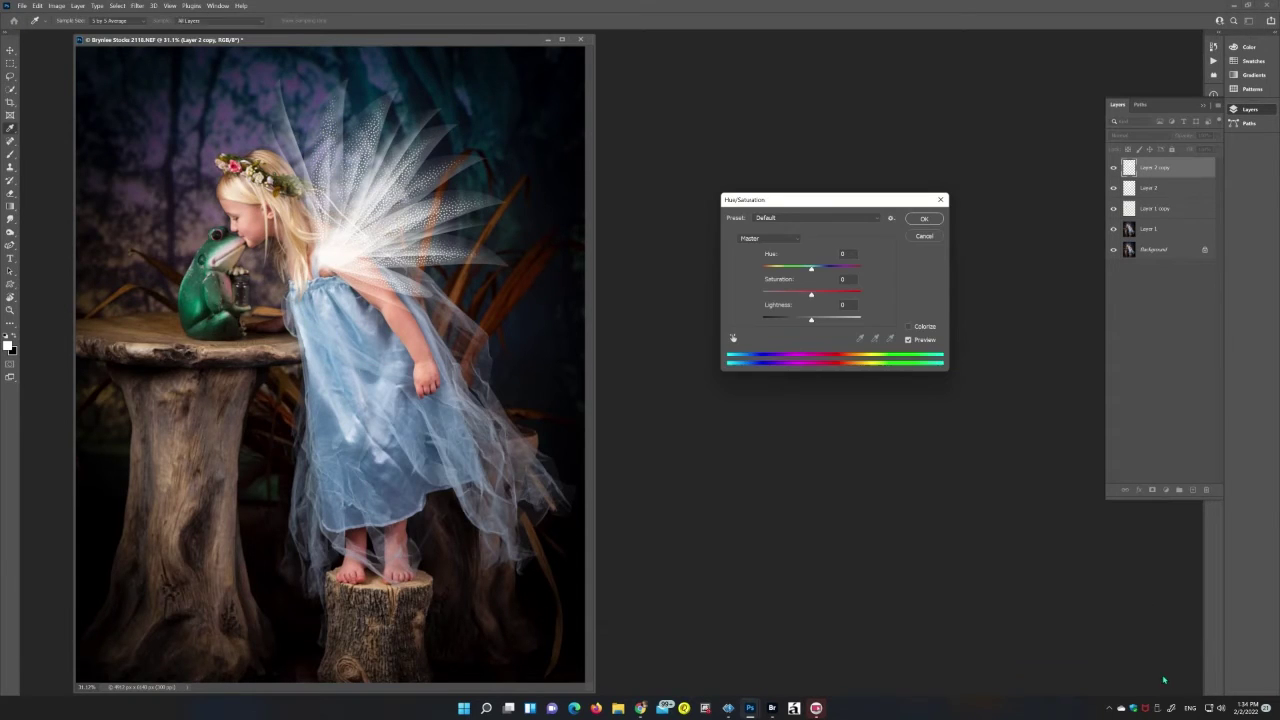
click(907, 326)
drag(779, 268, 792, 268)
drag(811, 319, 791, 319)
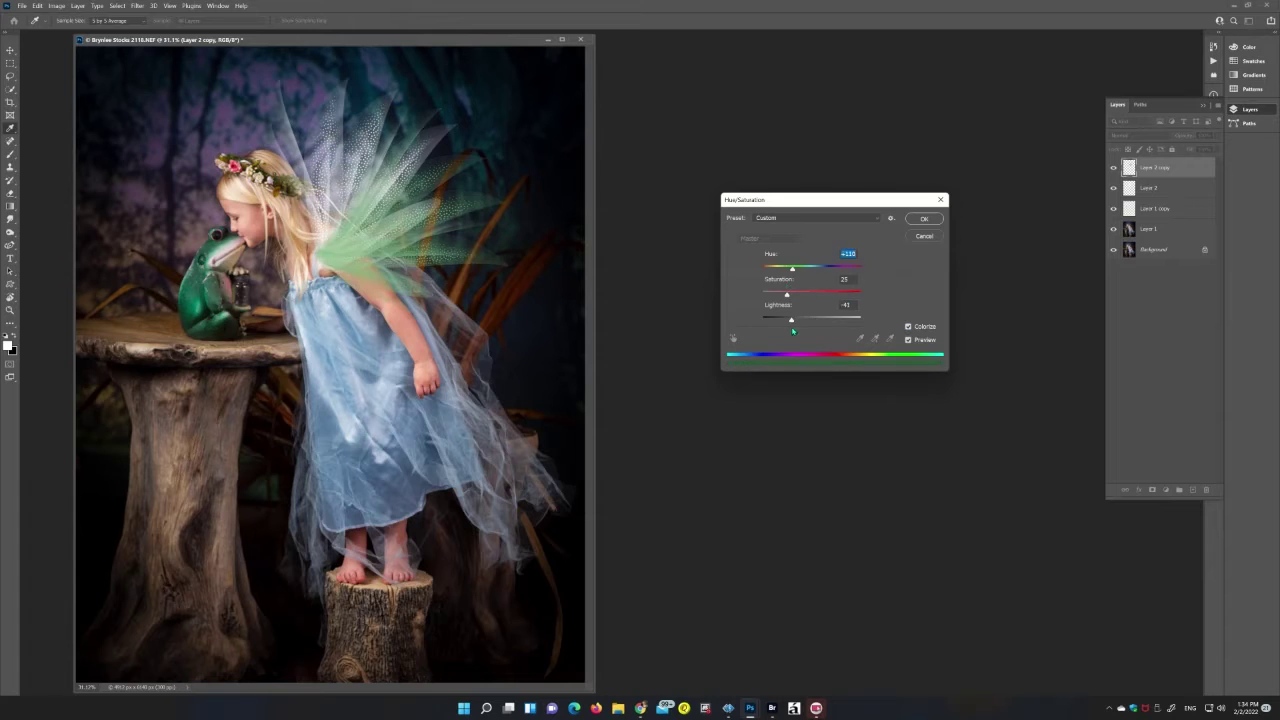
key(Return)
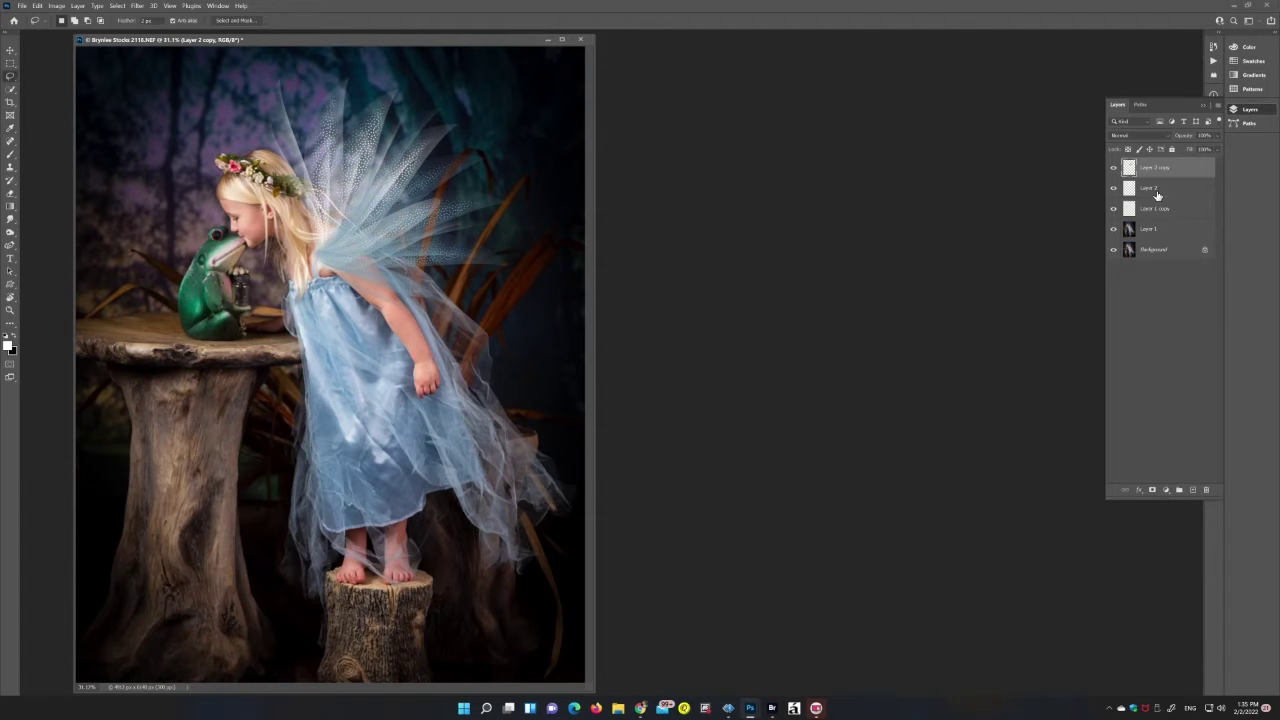
Reapply the teal colorize to the first wing layer, slightly brighter.
key(alt+bracketleft)
key(ctrl+alt+u)
drag(791, 319, 798, 319)
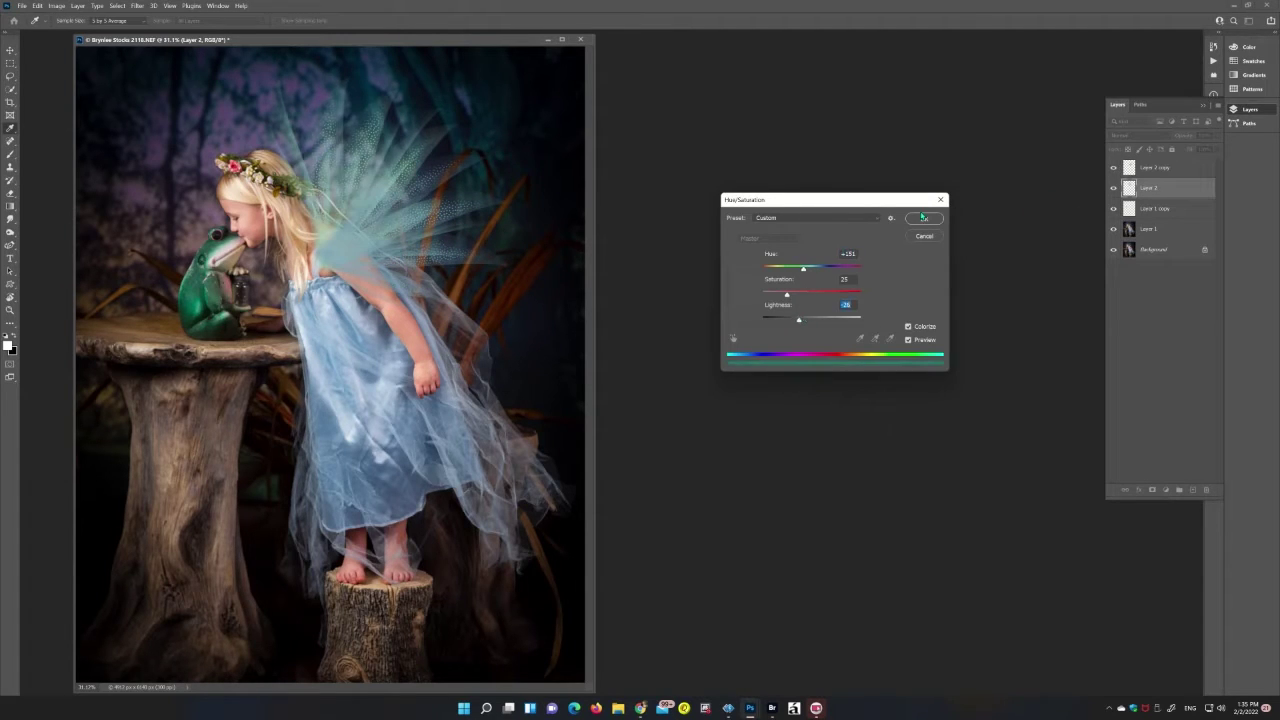
click(922, 218)
key(alt+bracketright)
click(1152, 489)
click(1165, 586)
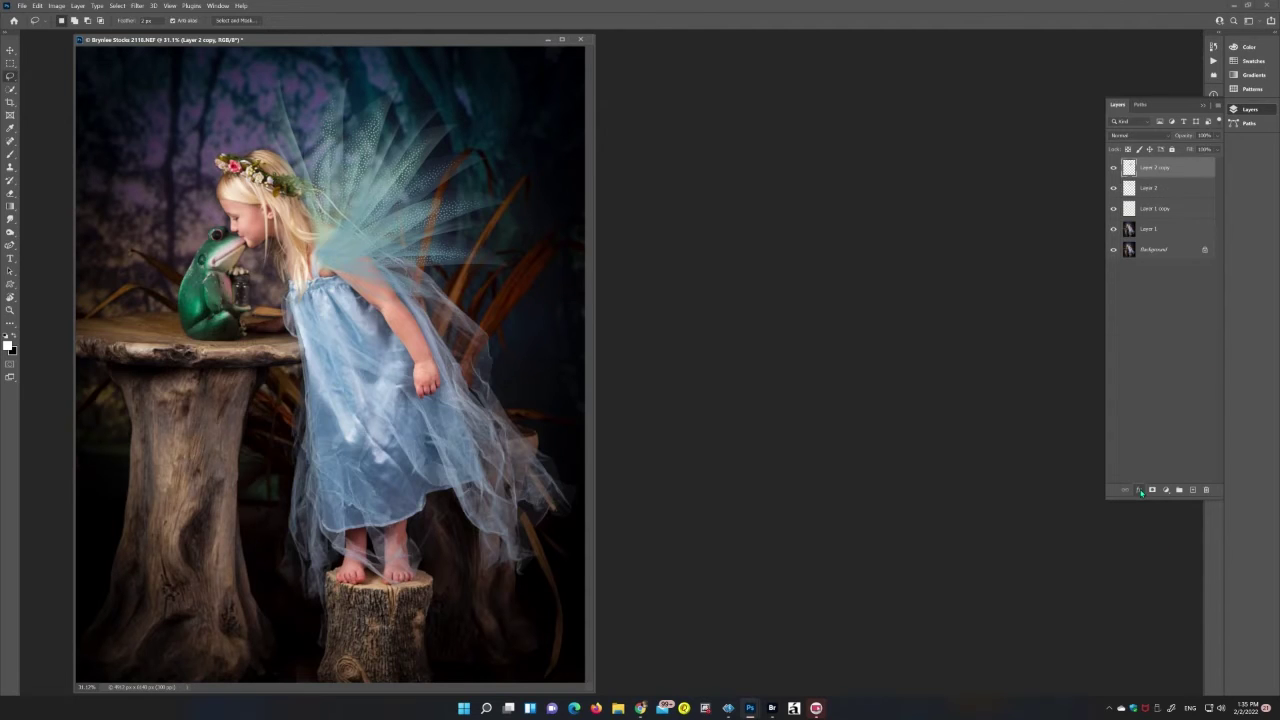
Soften the wings' drop shadow and group both wing layers.
drag(702, 404, 689, 403)
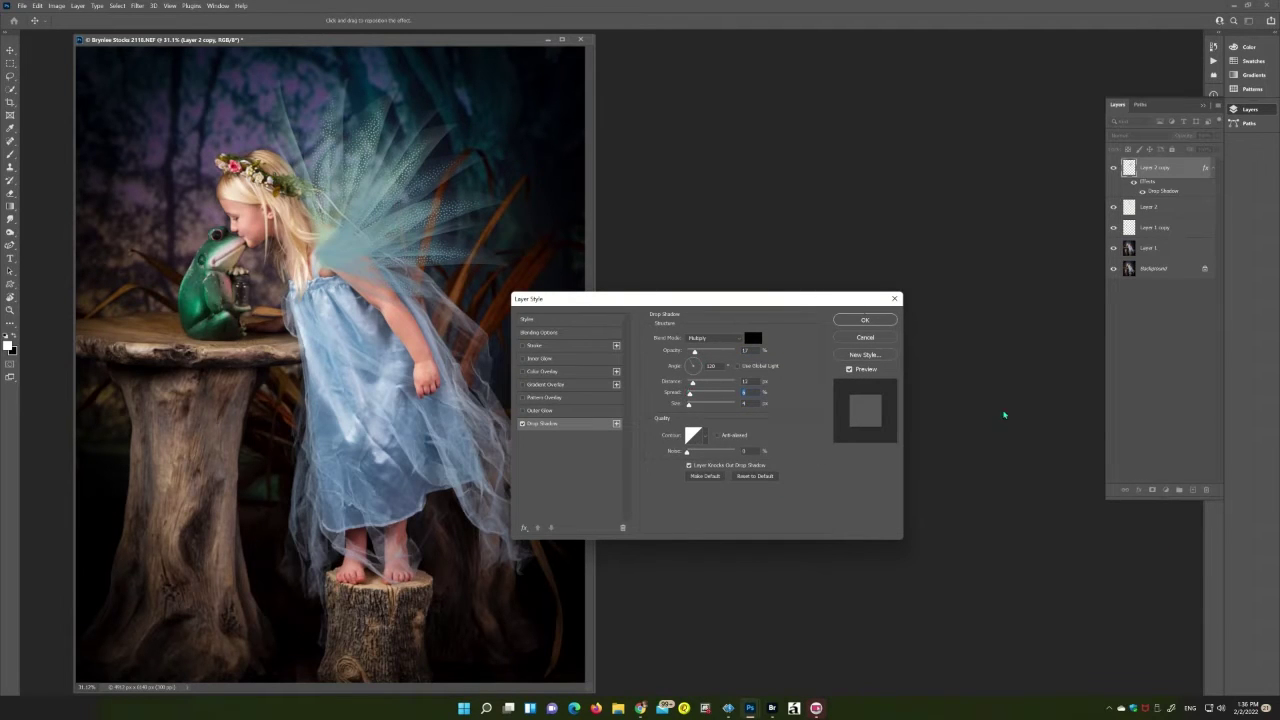
key(Return)
ctrl+click(1165, 207)
ctrl+click(1171, 229)
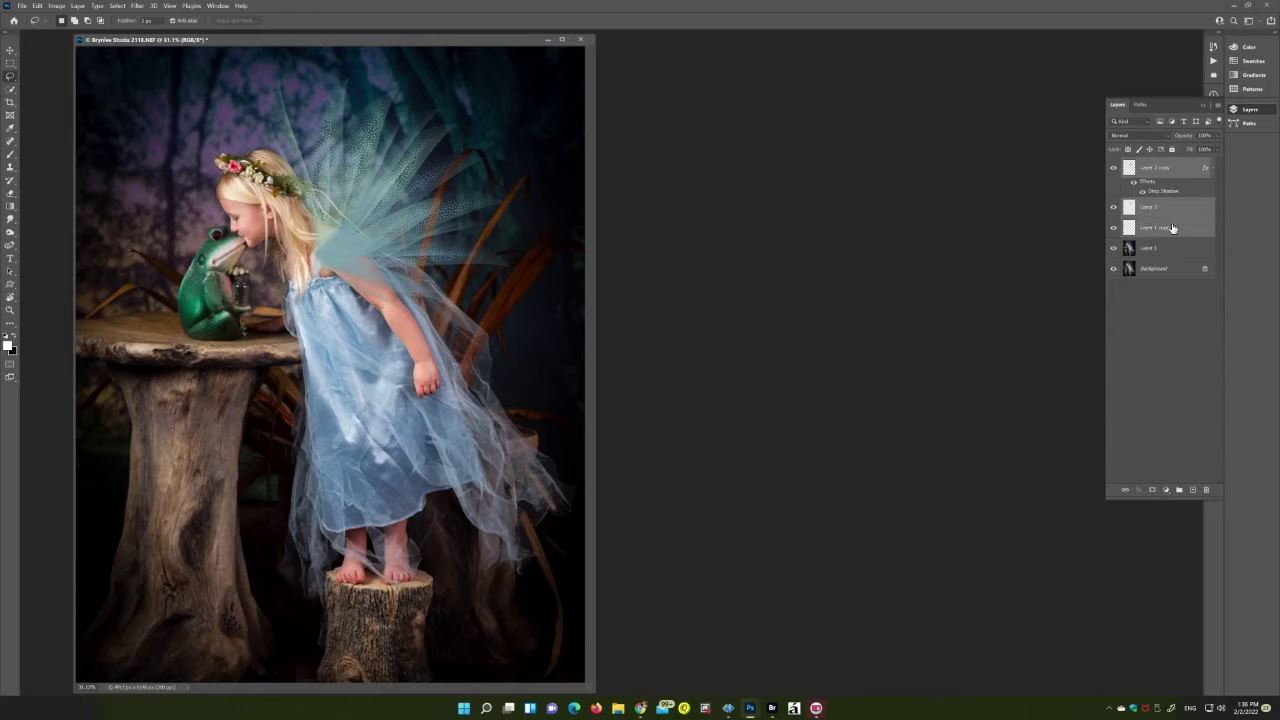
key(ctrl+g)
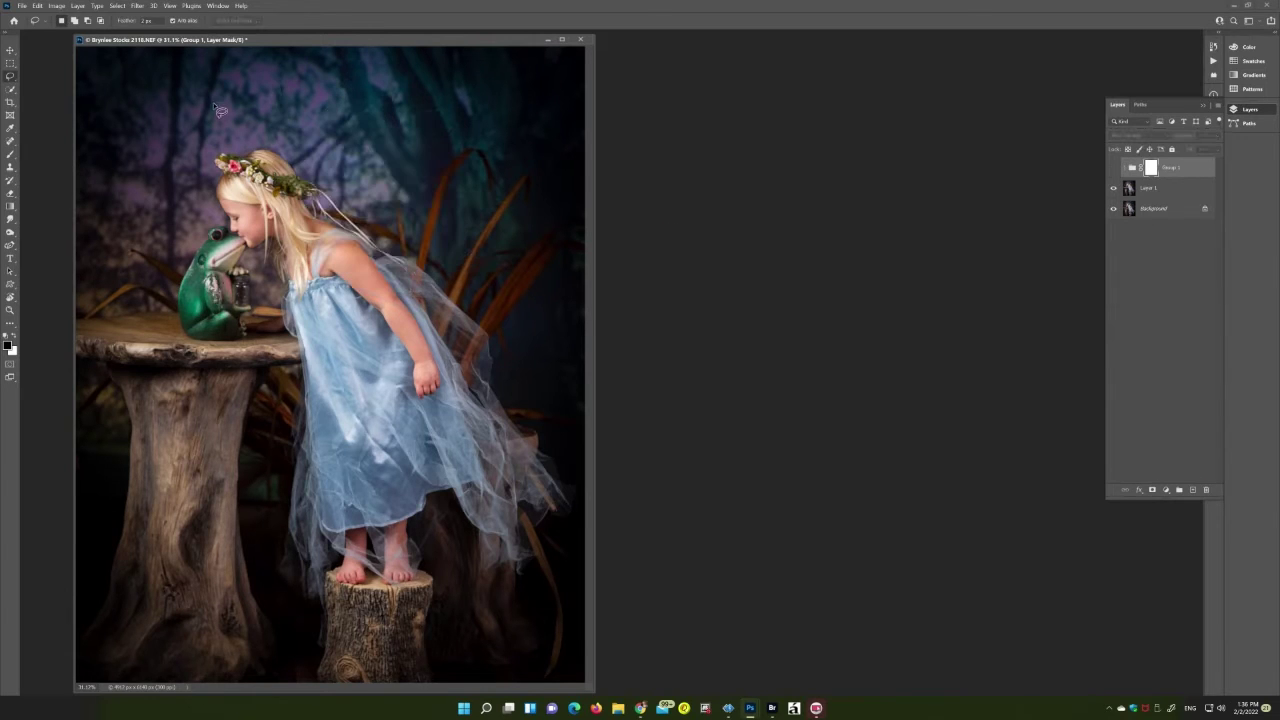
Select the girl and frog with Select Subject on the photo layer.
key(w)
key(alt+bracketleft)
click(287, 20)
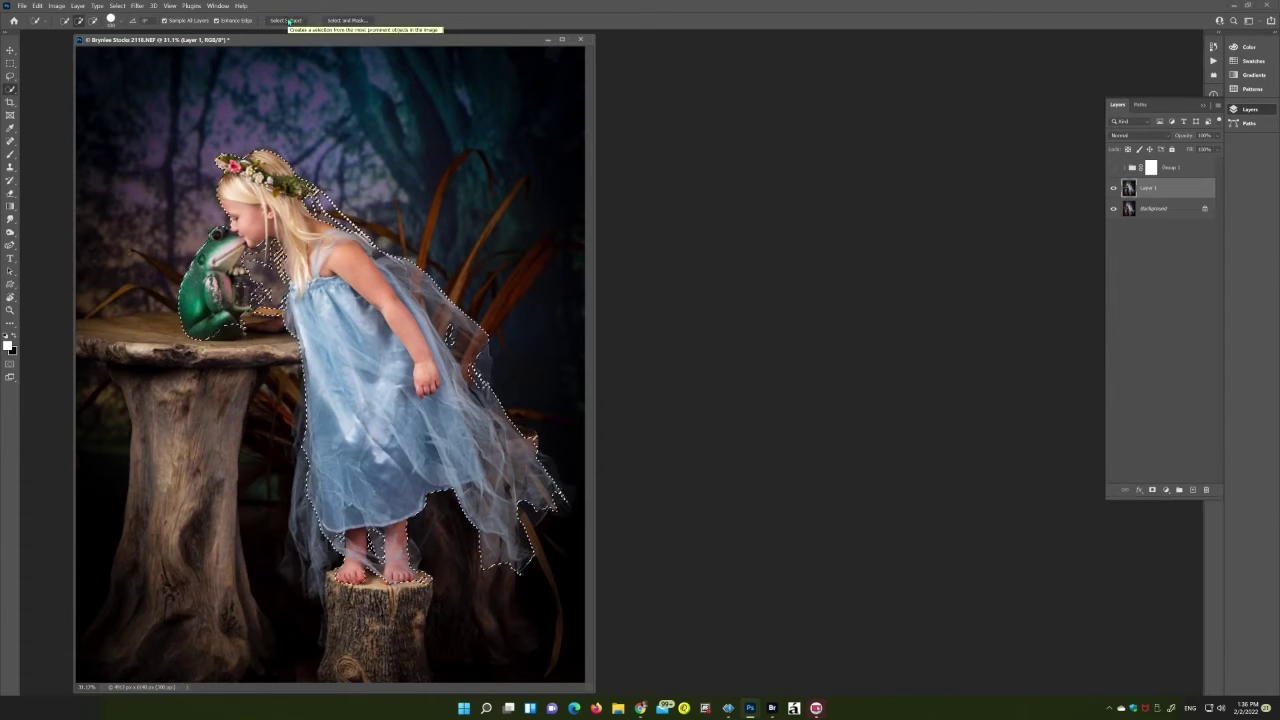
Brush the group mask to tuck the wings behind the girl's shoulder, then merge.
click(1113, 167)
key(b)
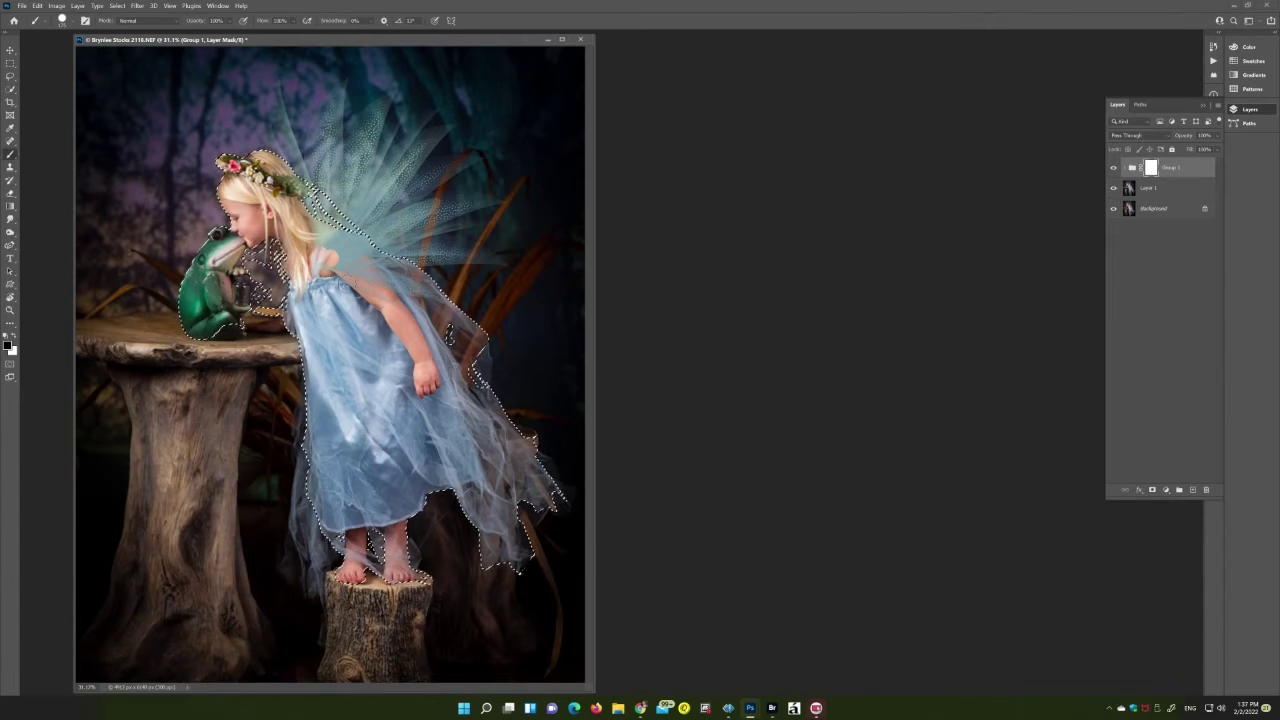
right_click(342, 215)
key(Escape)
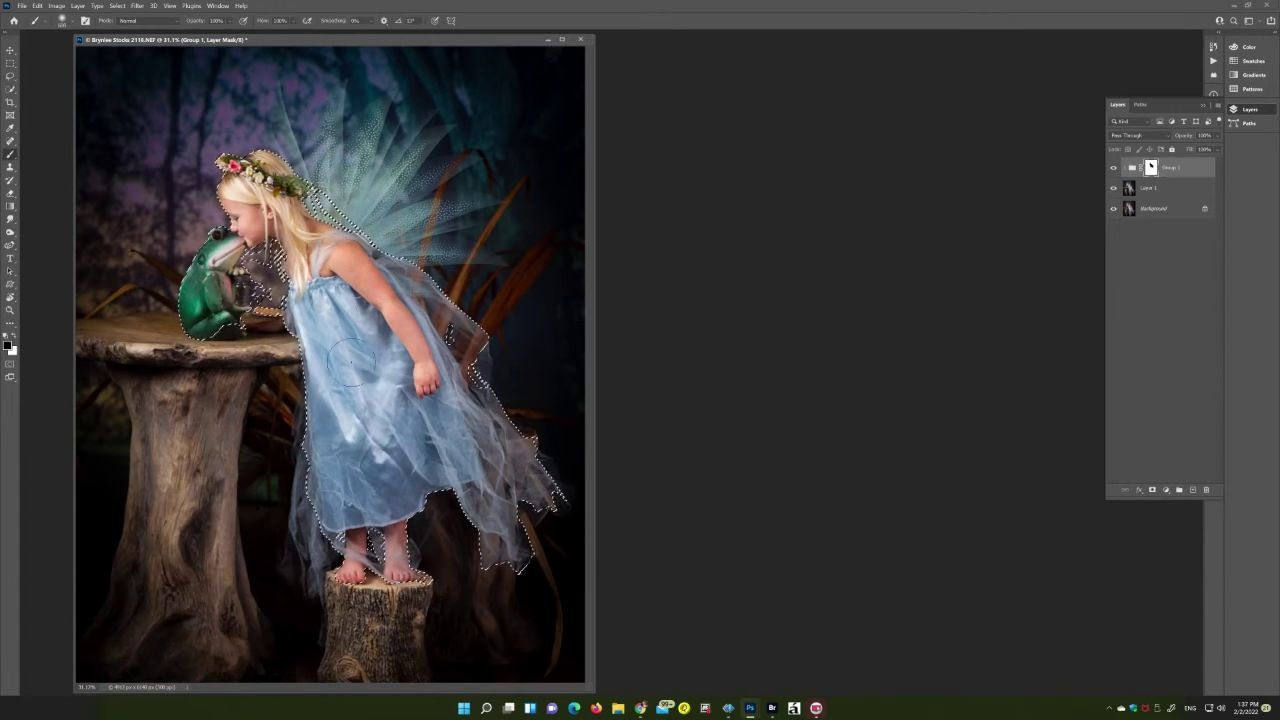
ctrl+click(340, 258)
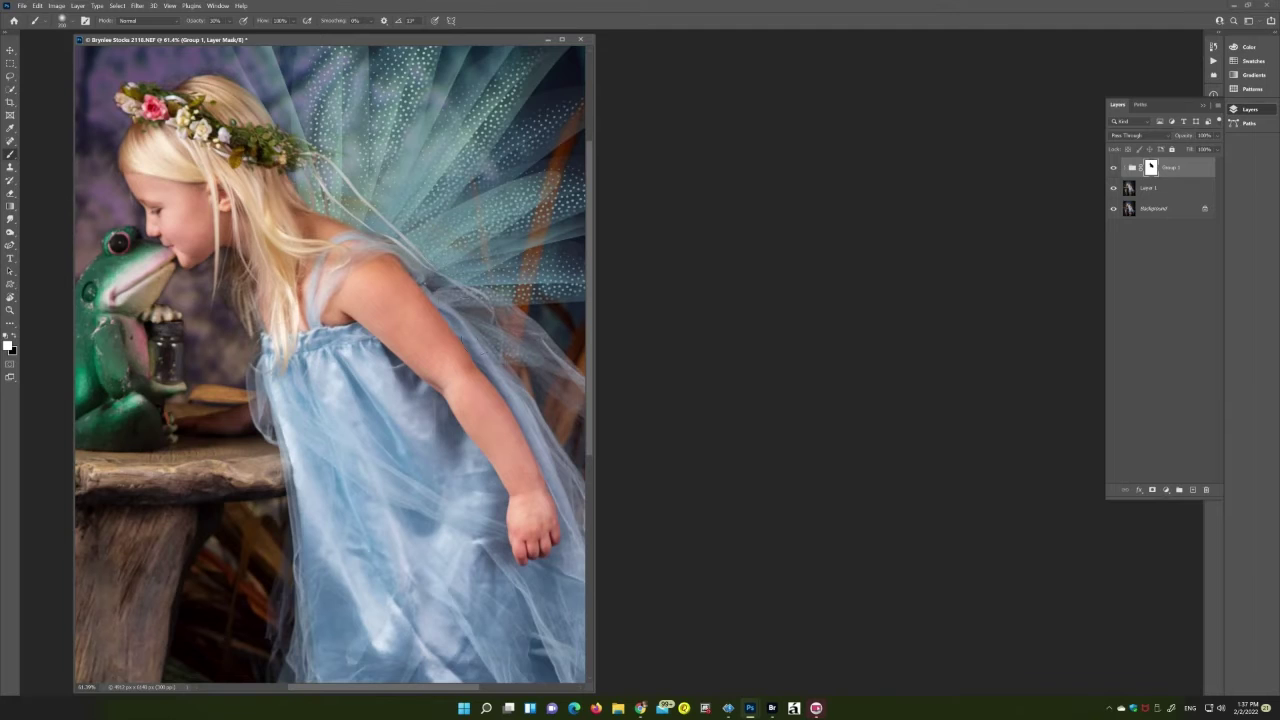
key(ctrl+0)
key(Delete)
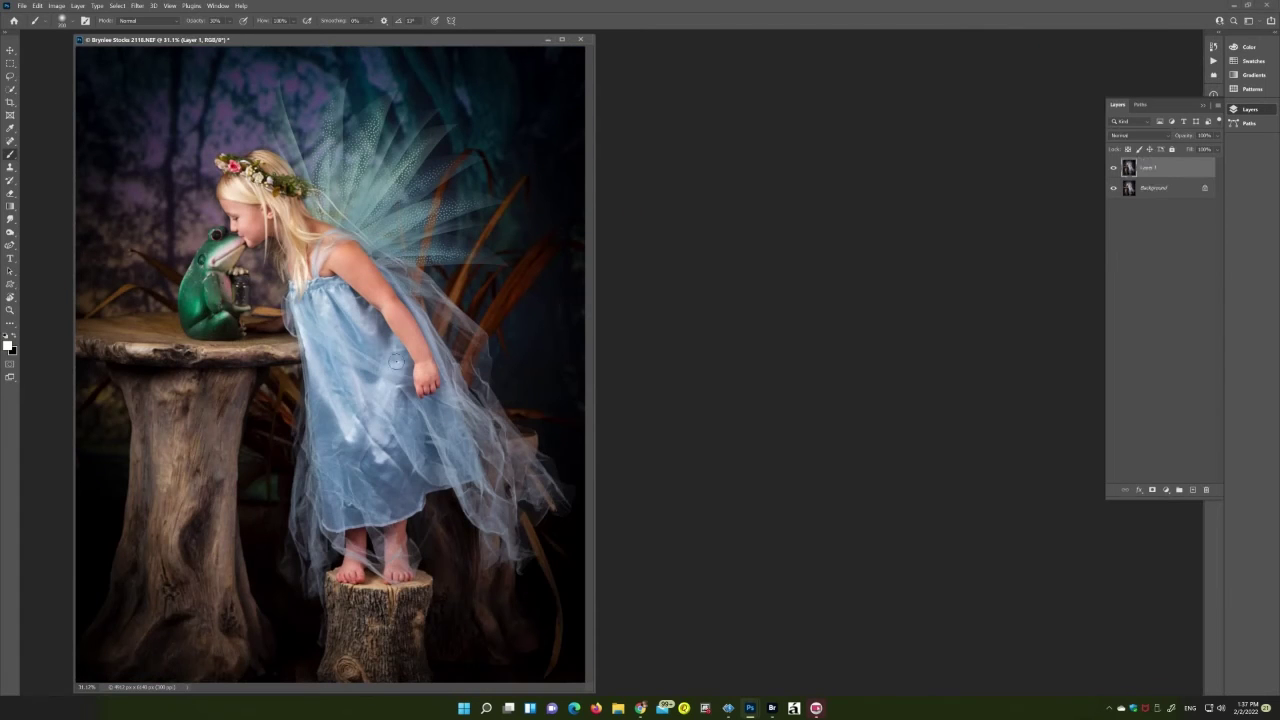
In full-screen view, lasso a wavy strip along the photo's bottom for the water.
key(f)
key(l)
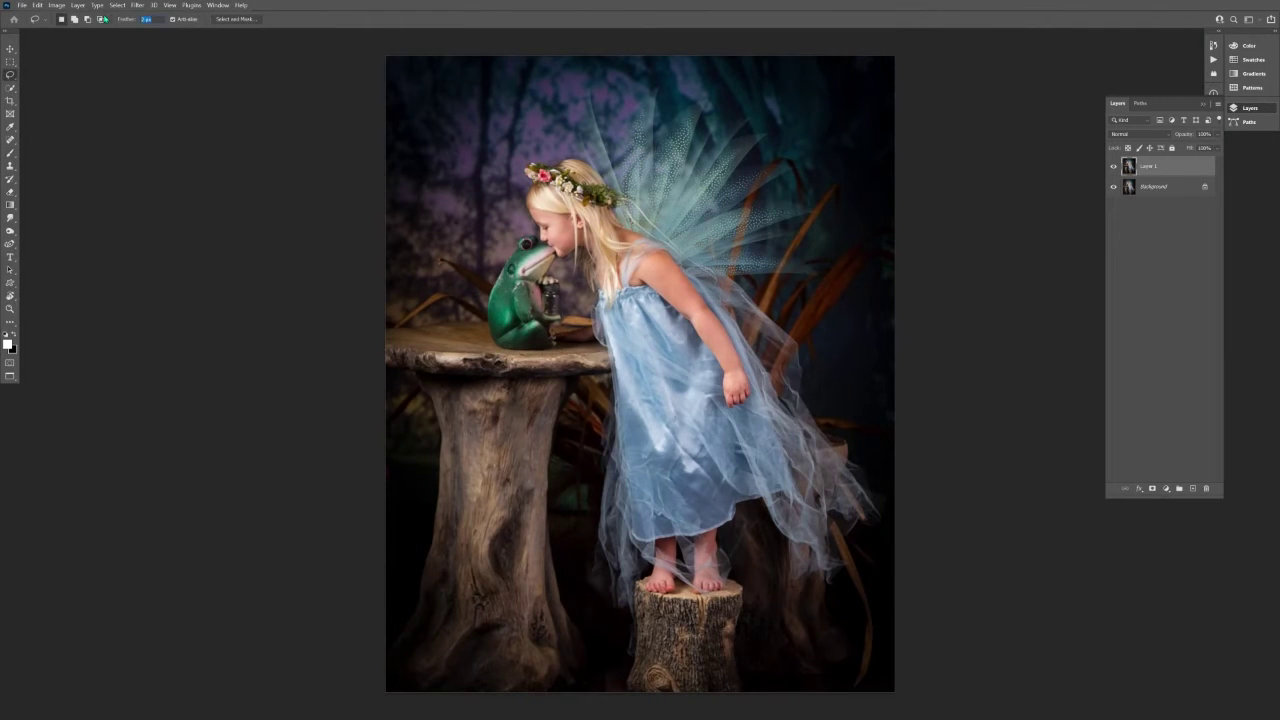
drag(370, 582, 343, 703)
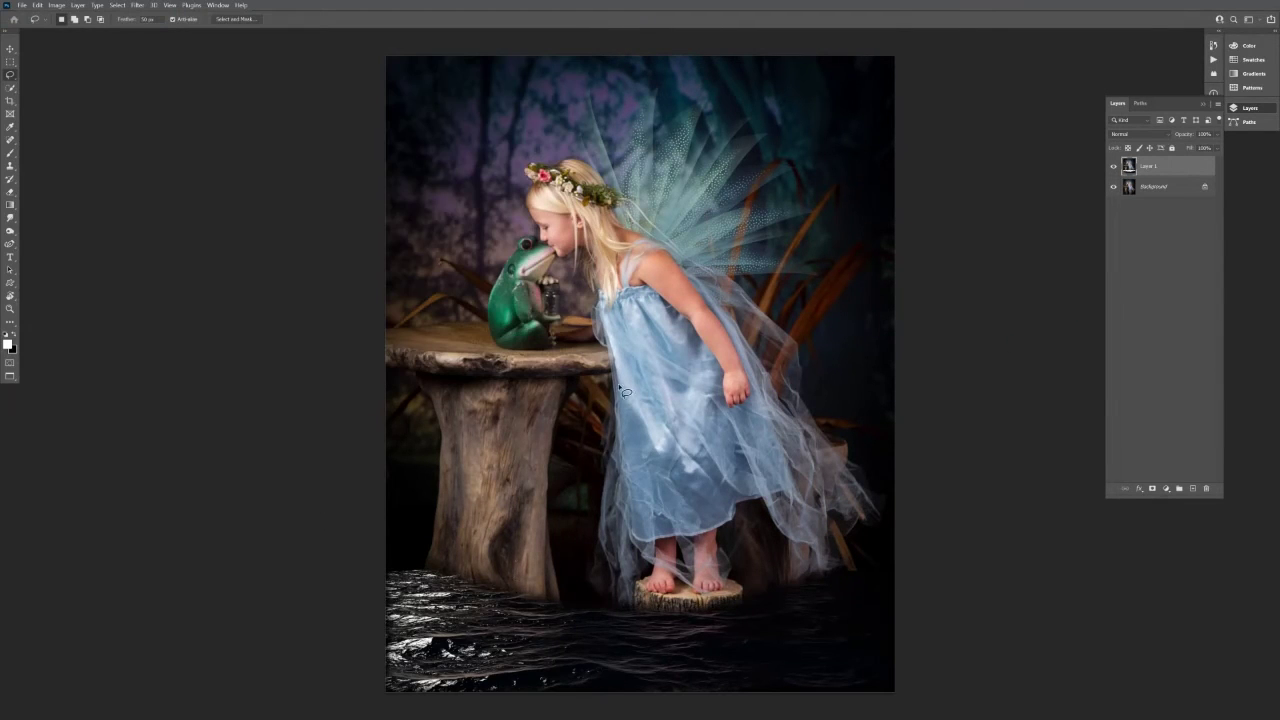
Brush-blend the water's top edge into the scene and flatten the image.
key(b)
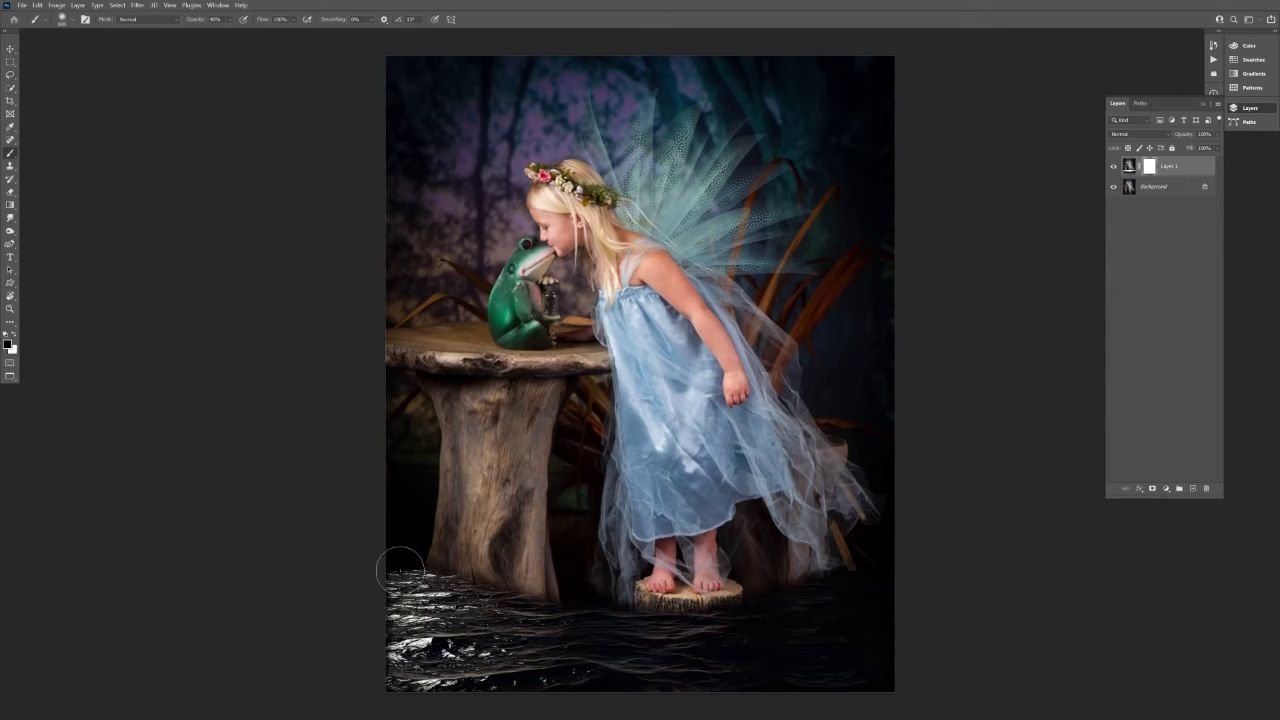
drag(400, 570, 385, 653)
key(ctrl+e)
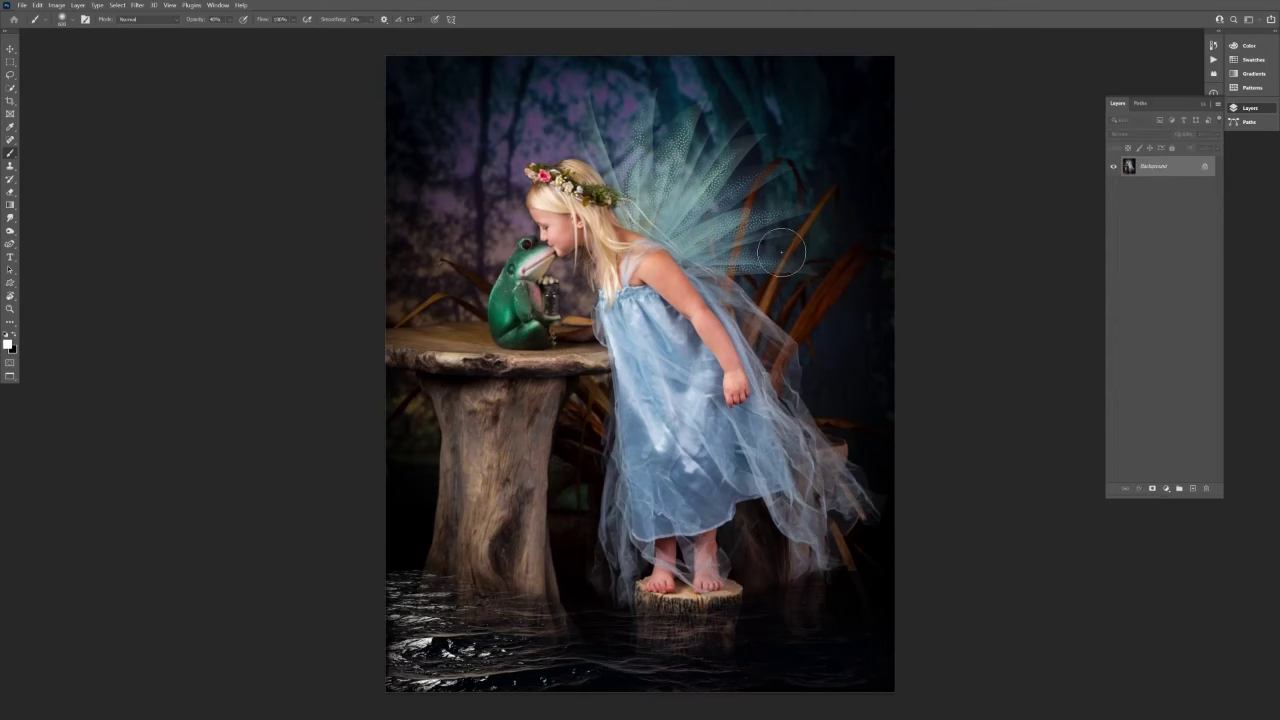